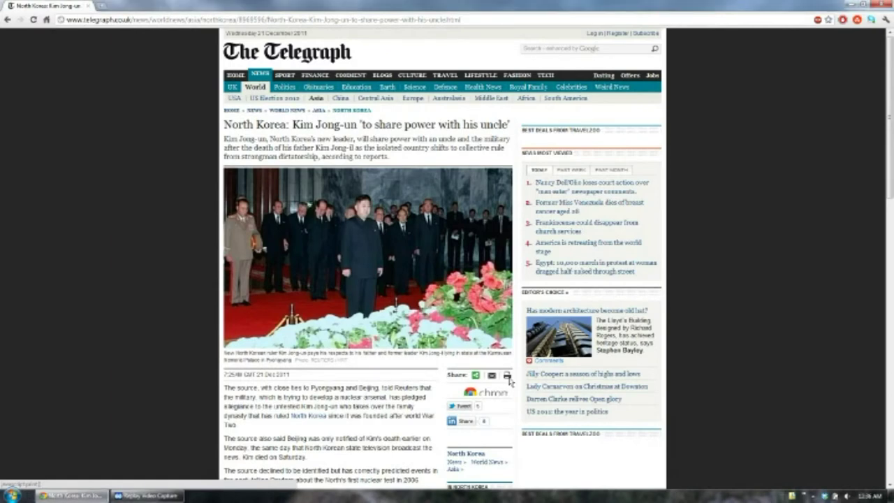
- Open the print version of the Telegraph article and print all its pages to the PDFCreator printer
left_click(508, 376)
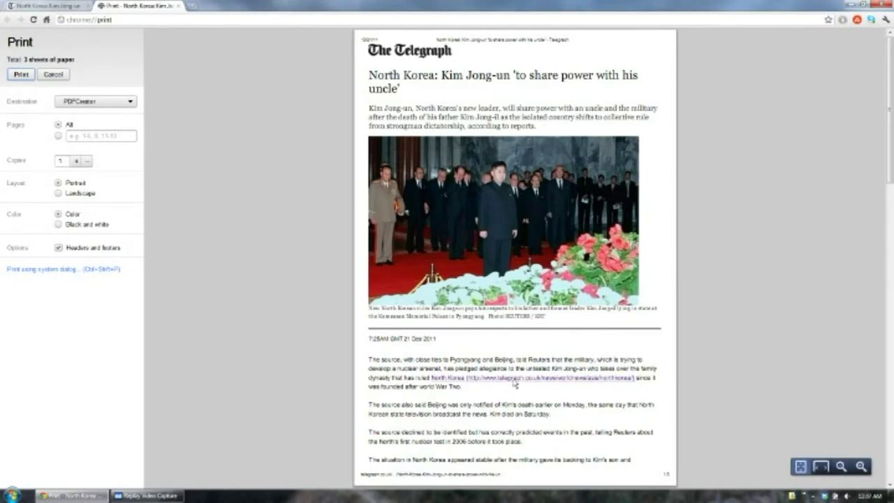
left_click(124, 104)
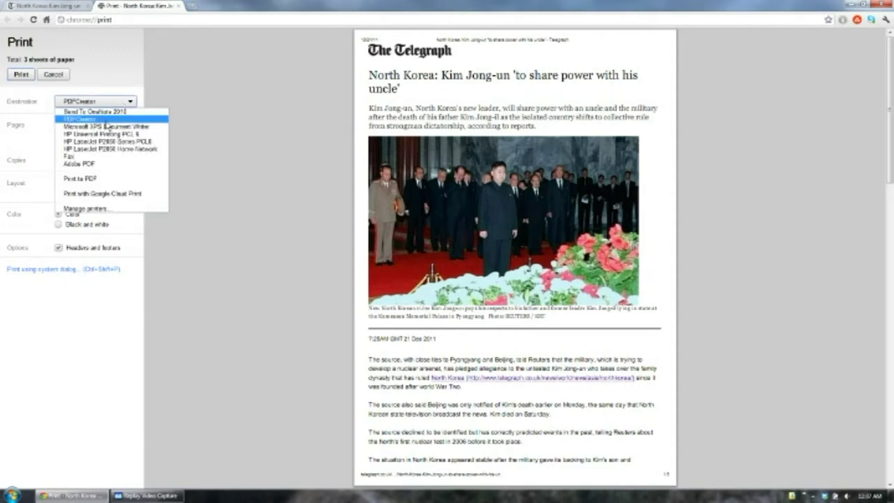
left_click(106, 120)
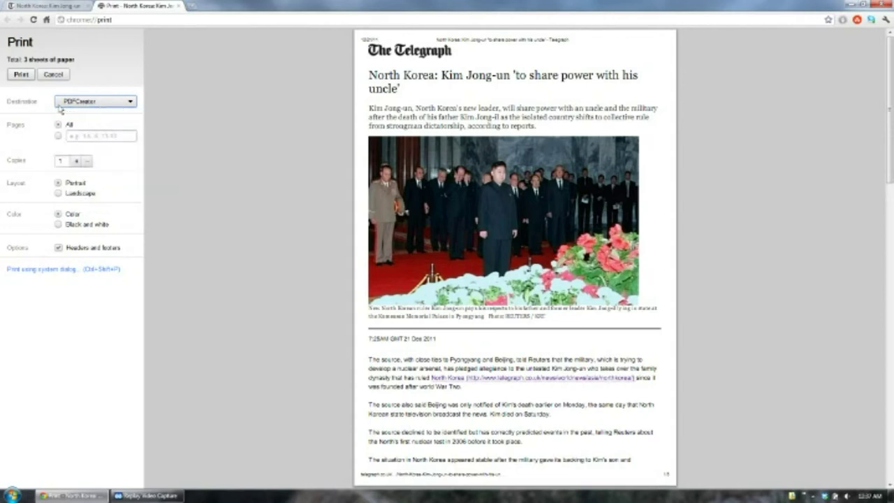
left_click(19, 79)
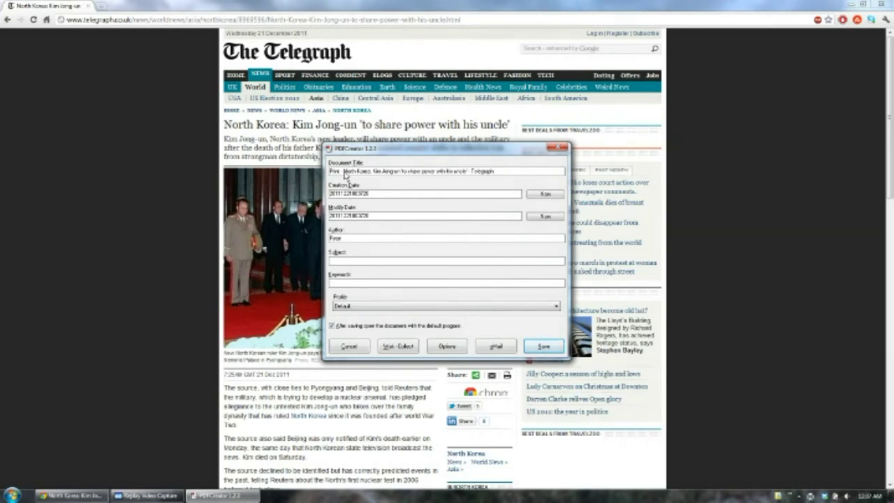
- Remove the leading "Print" from the PDF's document title and proceed to saving the file
double_click(342, 173)
key("Delete")
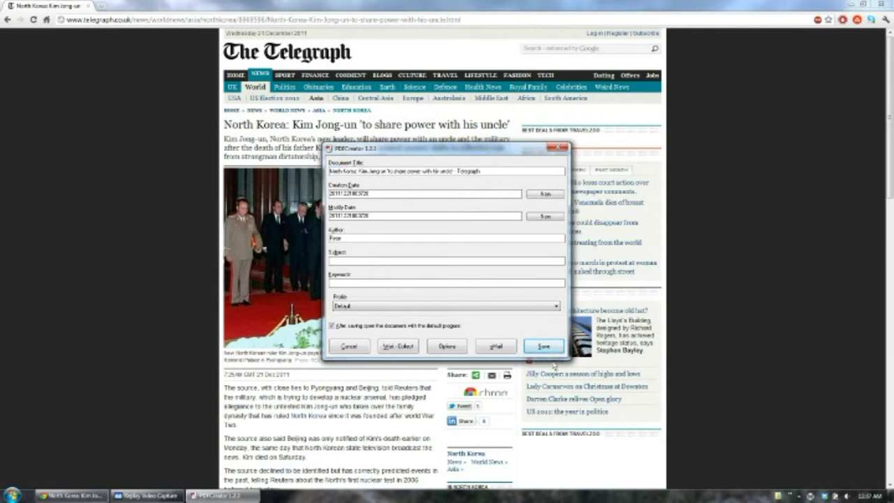
left_click(551, 349)
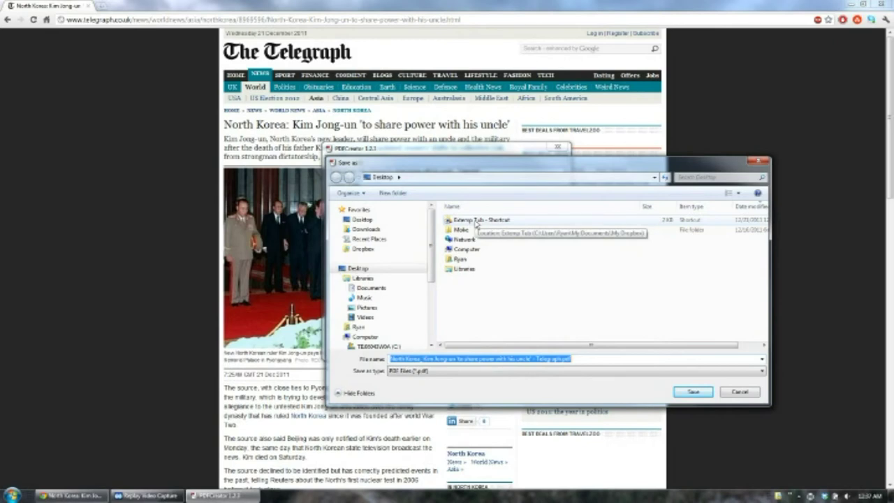
- Save the PDF in Extemp Tub > International (specify by country) > North Korea > Kim Jong Il's Death
double_click(477, 221)
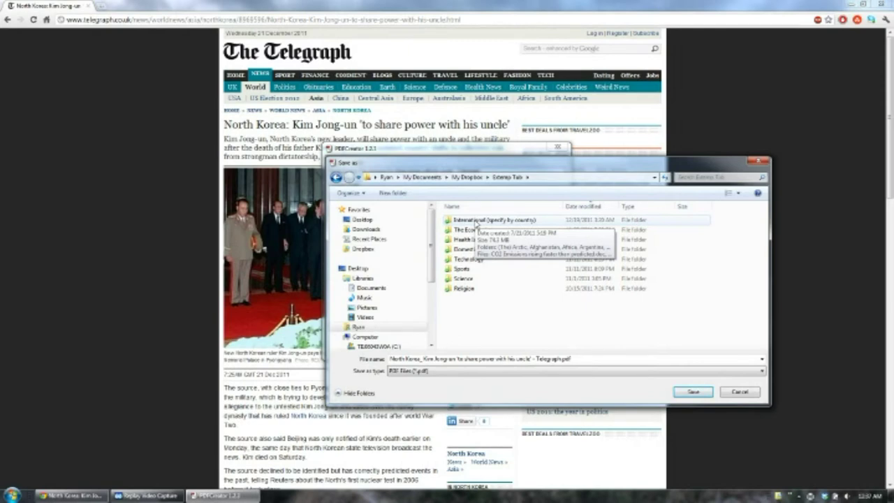
double_click(476, 221)
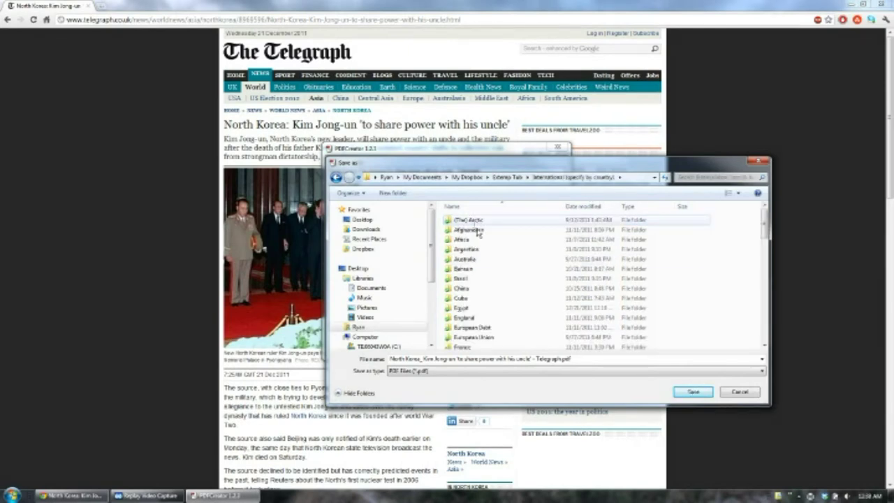
scroll(498, 267, "down", 5)
scroll(499, 267, "down", 3)
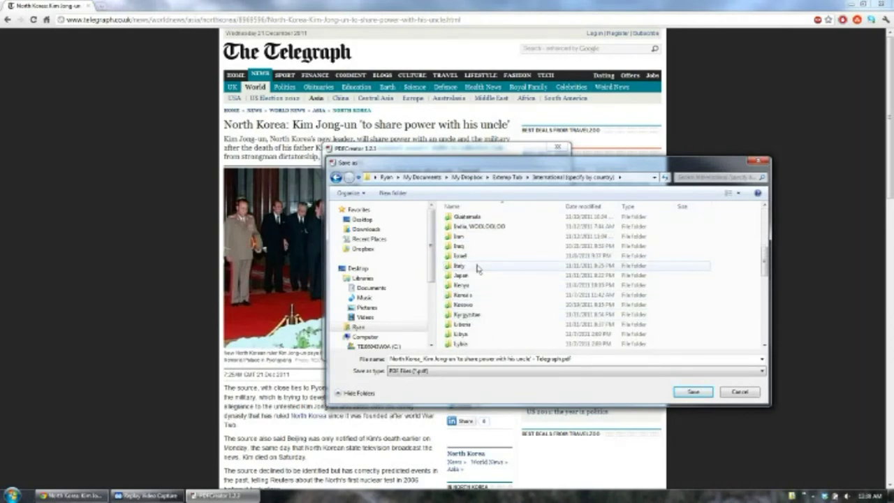
scroll(477, 267, "down", 2)
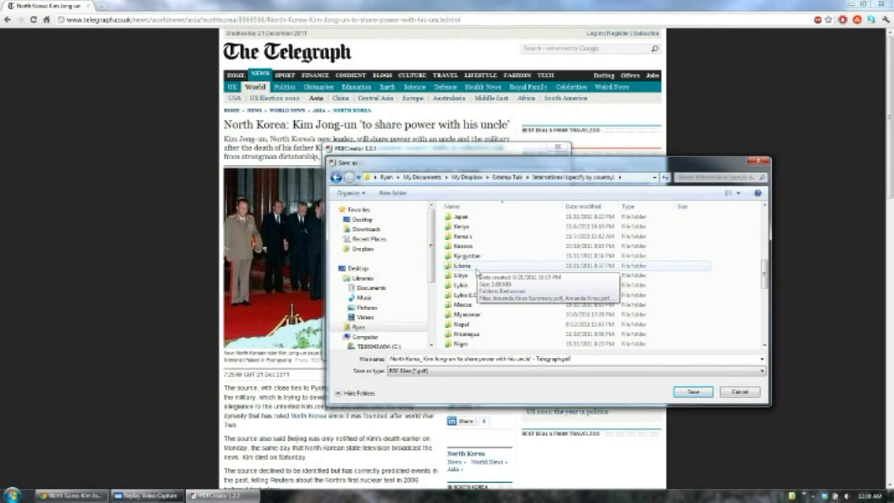
scroll(475, 315, "down", 1)
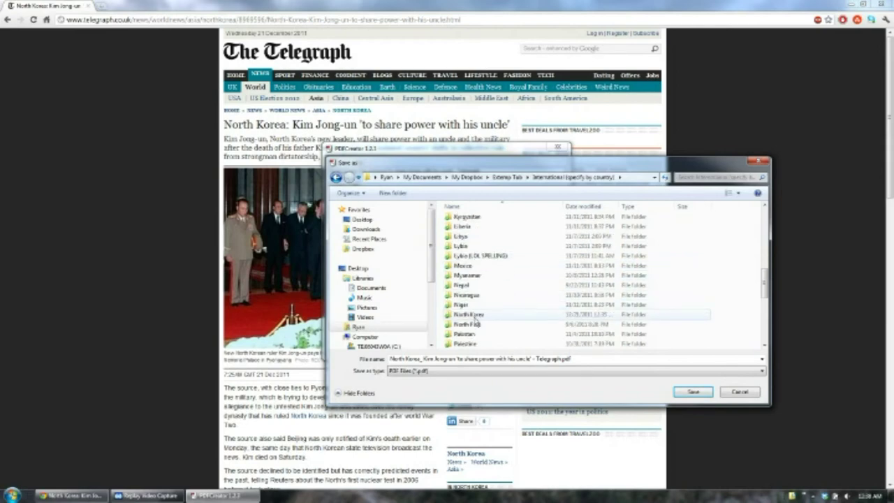
double_click(474, 320)
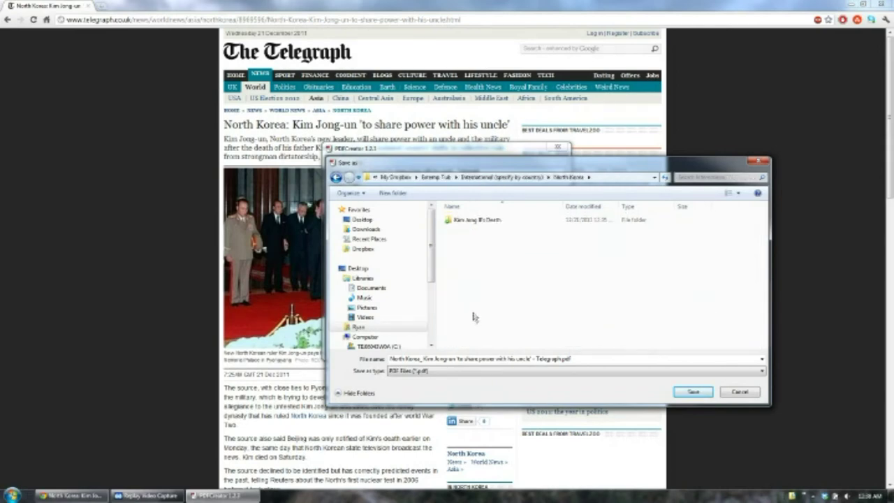
double_click(470, 222)
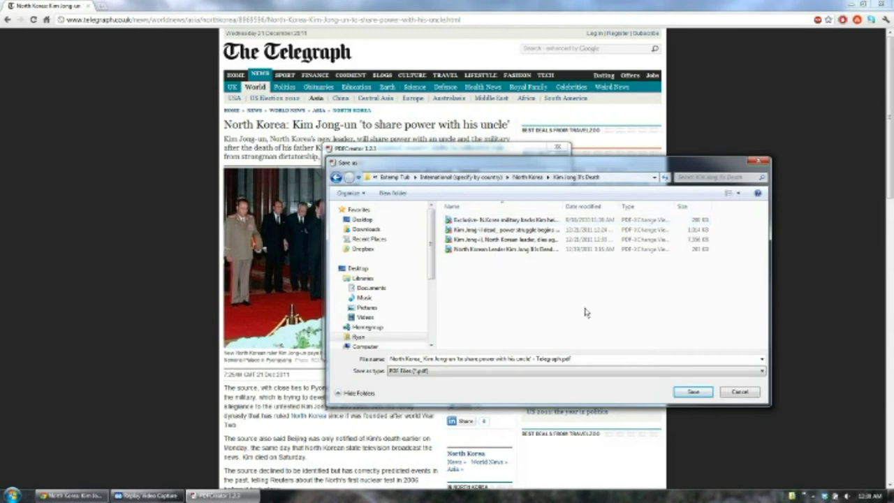
left_click(700, 396)
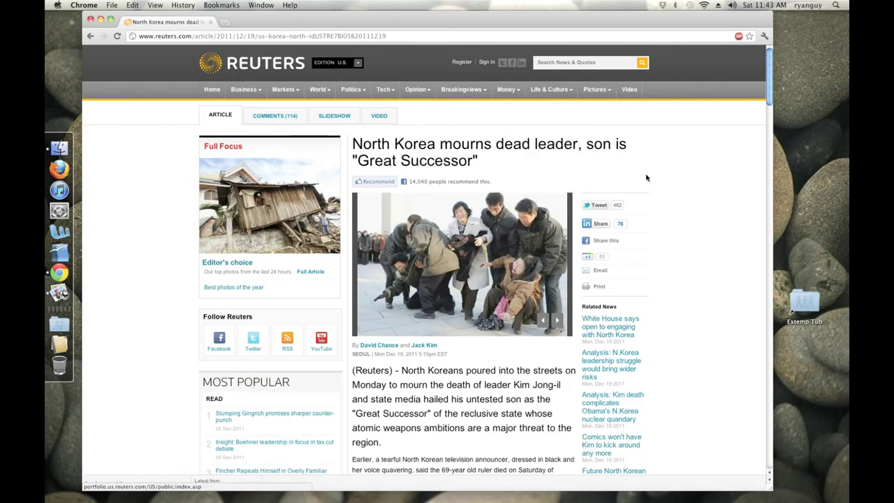
- Open the print version of the Reuters article and copy its headline, North Korea mourns dead leader, son is "Great Successor"
left_click(599, 288)
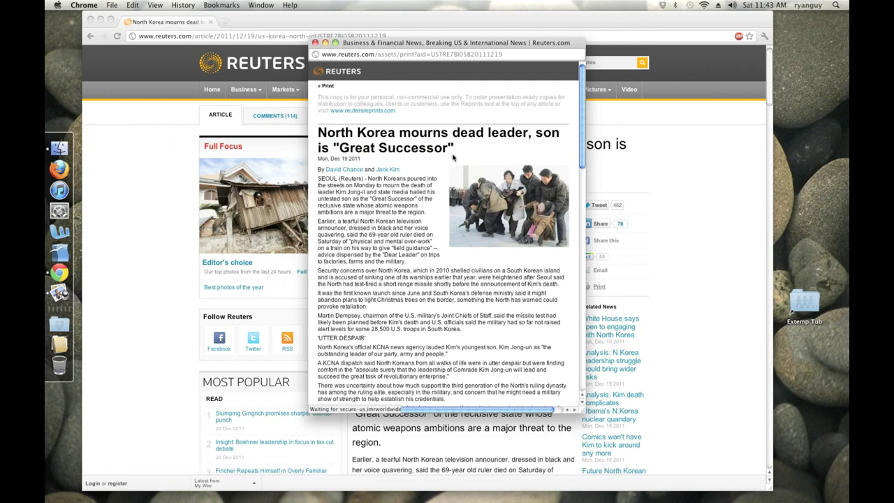
left_click_drag(455, 148, 321, 135)
right_click(323, 135)
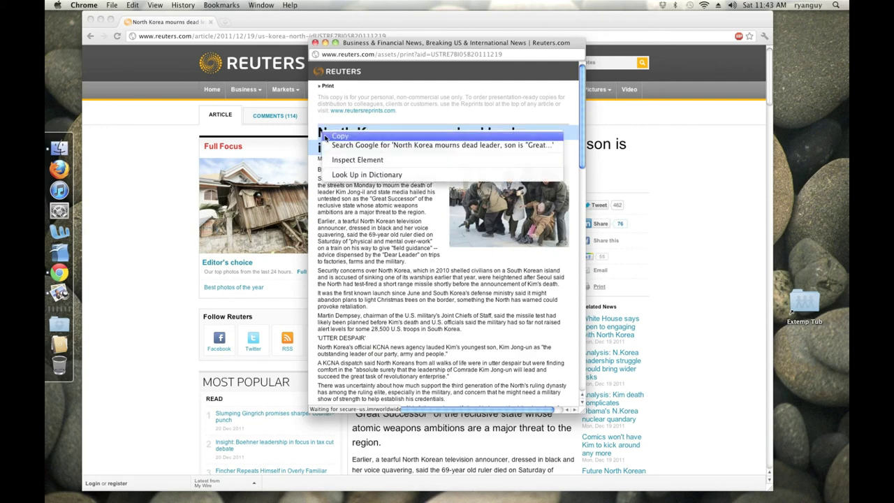
left_click(326, 136)
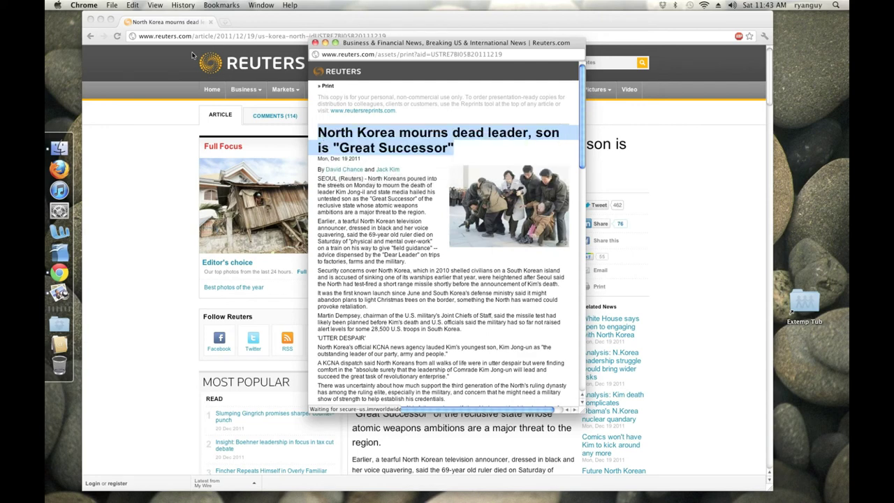
- Print the Reuters print version with Print to PDF as the destination
left_click(112, 5)
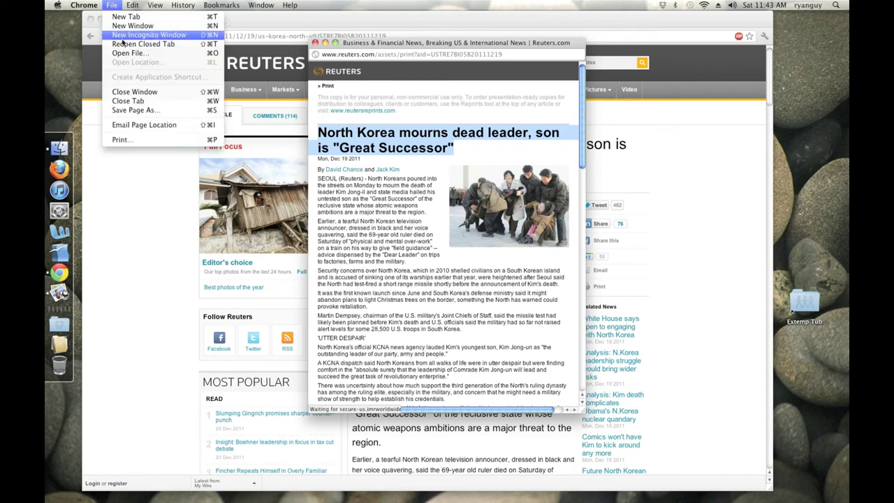
left_click(140, 143)
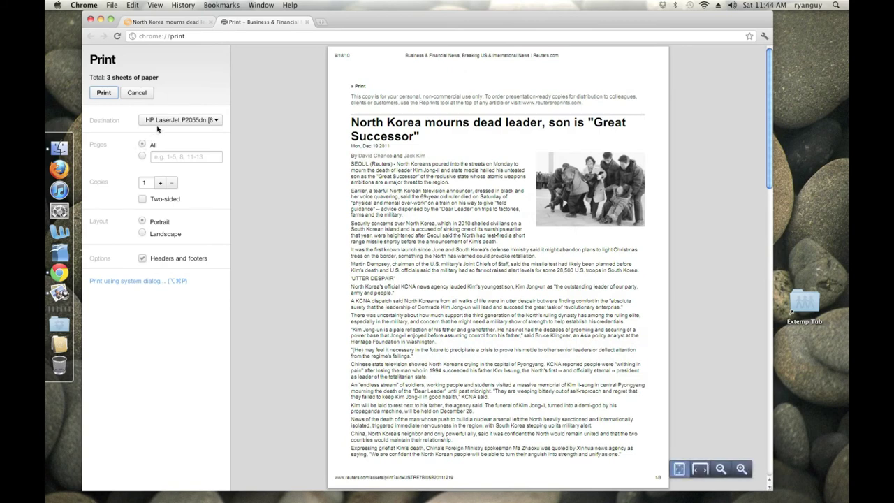
left_click(163, 125)
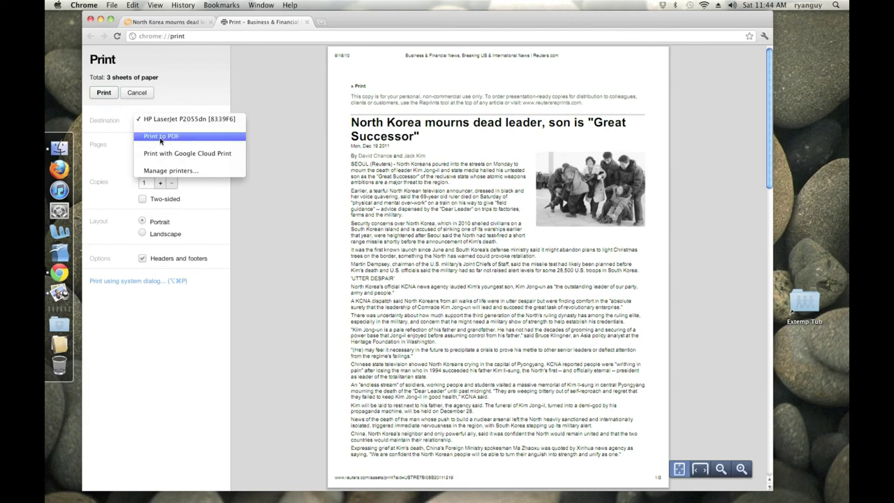
left_click(160, 137)
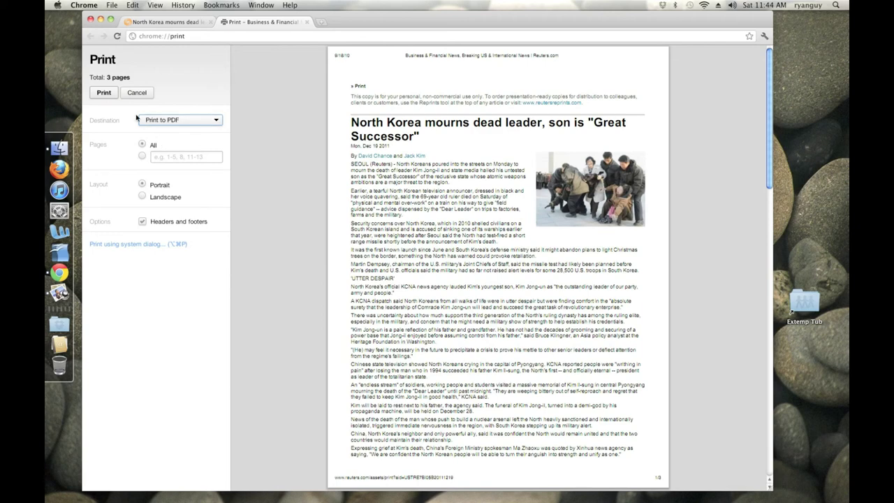
left_click(109, 93)
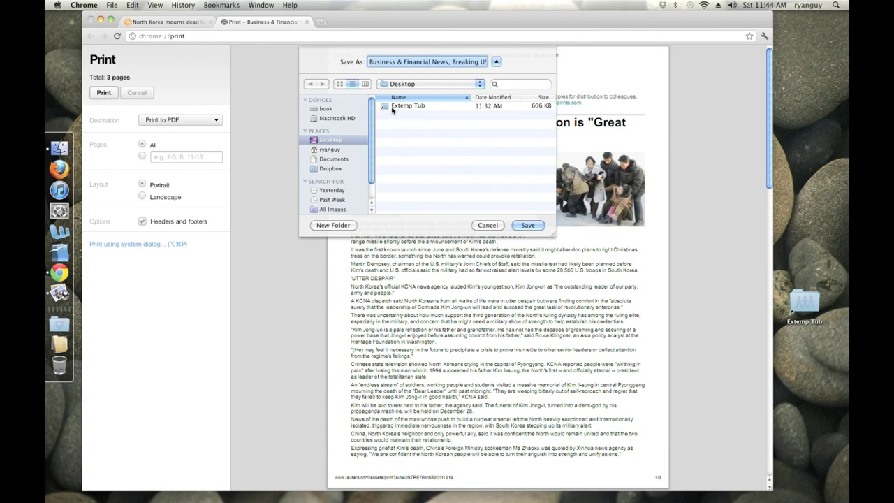
- Choose the North Korea folder inside Extemp Tub's International (specify by country) folder as the save location
double_click(393, 107)
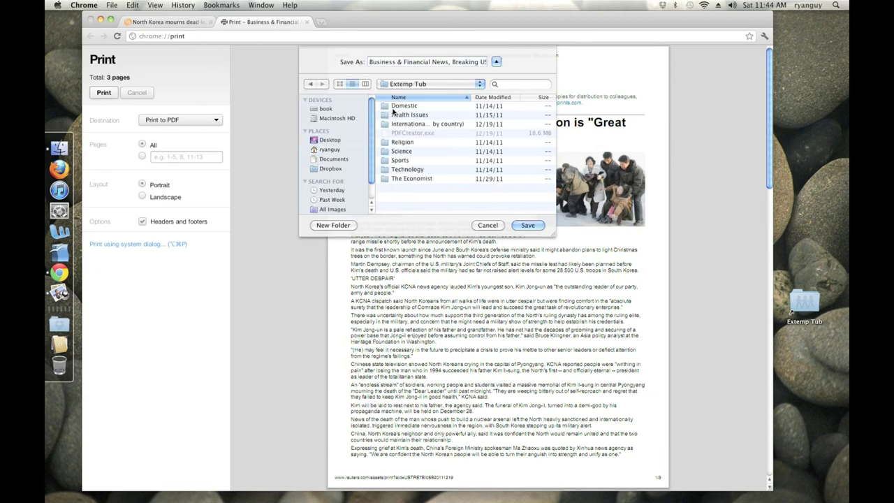
left_click(395, 125)
double_click(395, 124)
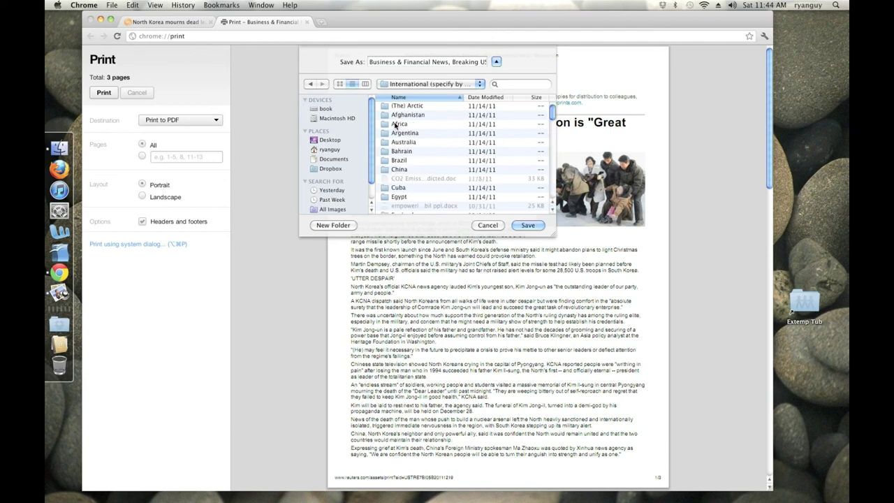
scroll(396, 124, "down", 5)
scroll(395, 124, "down", 8)
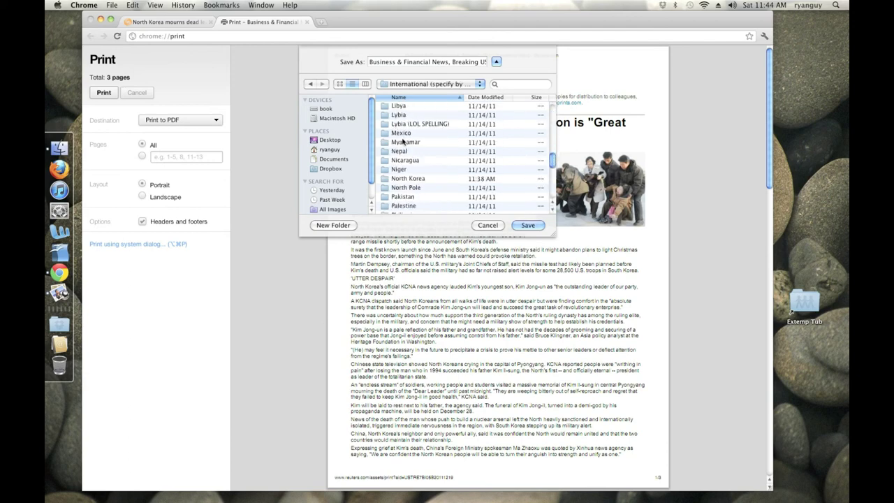
double_click(406, 179)
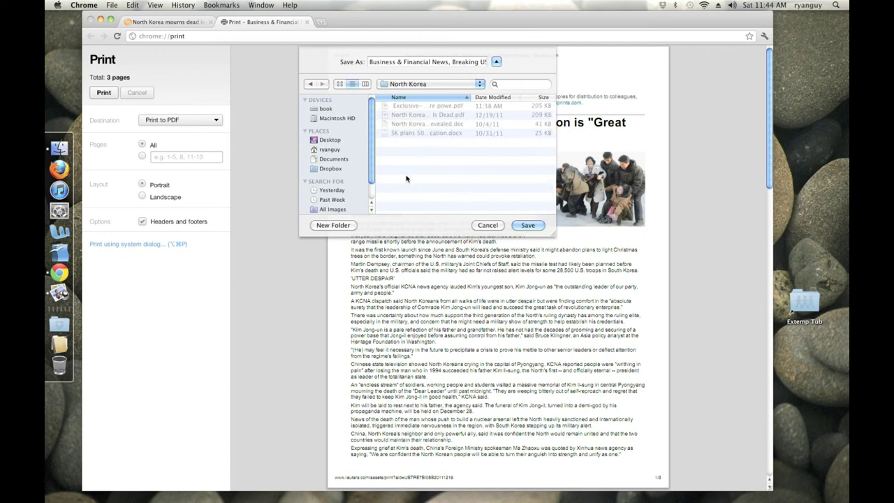
- Replace the file name with the copied headline, North Korea mourns dead leader, son is "Great Successor", and save the PDF
triple_click(400, 61)
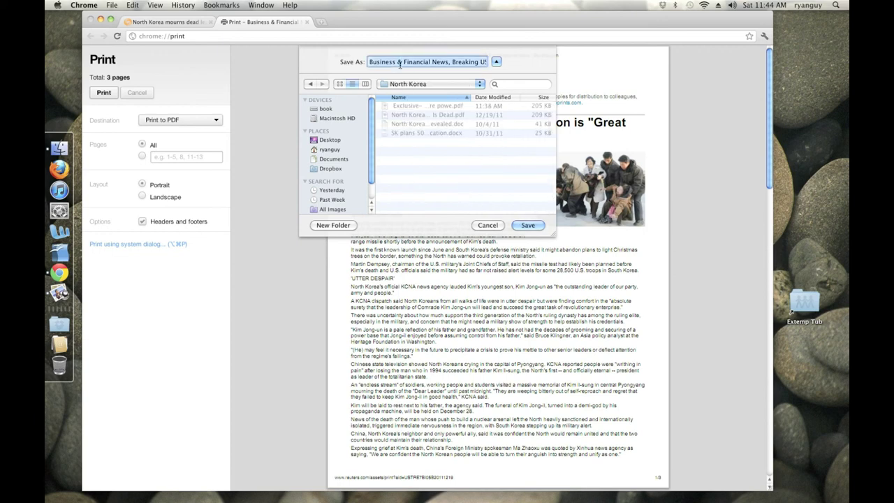
right_click(401, 62)
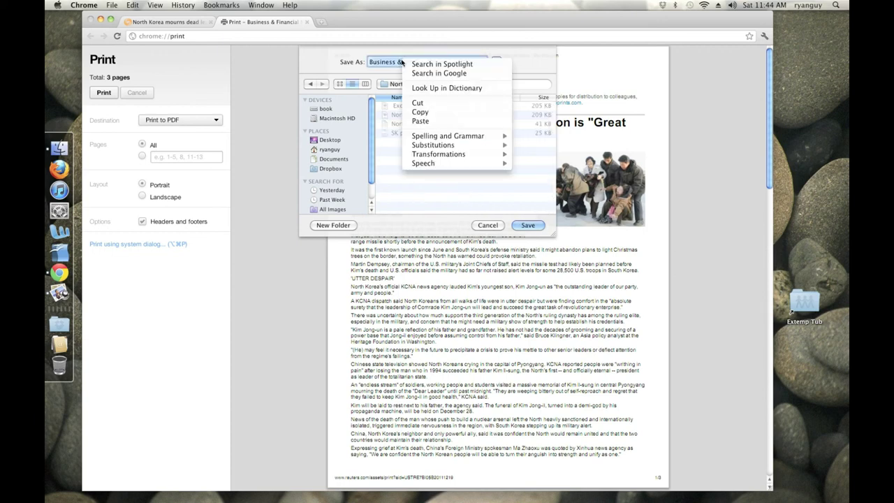
left_click(428, 123)
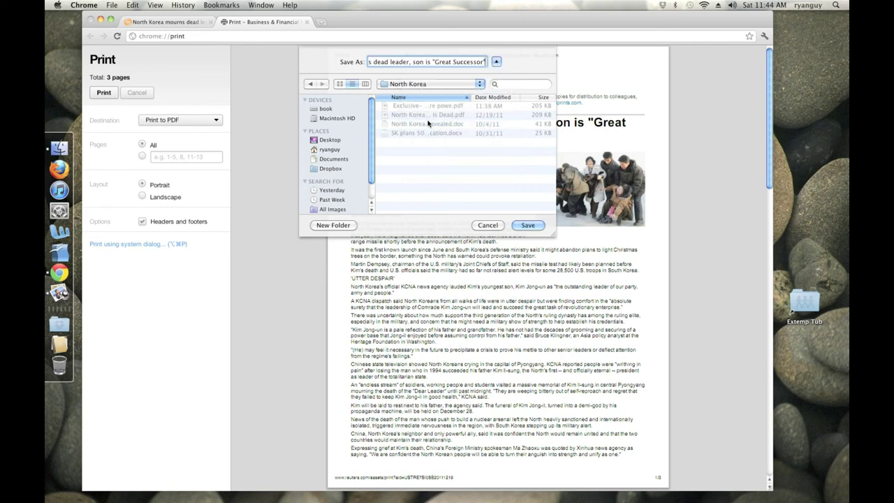
left_click(527, 225)
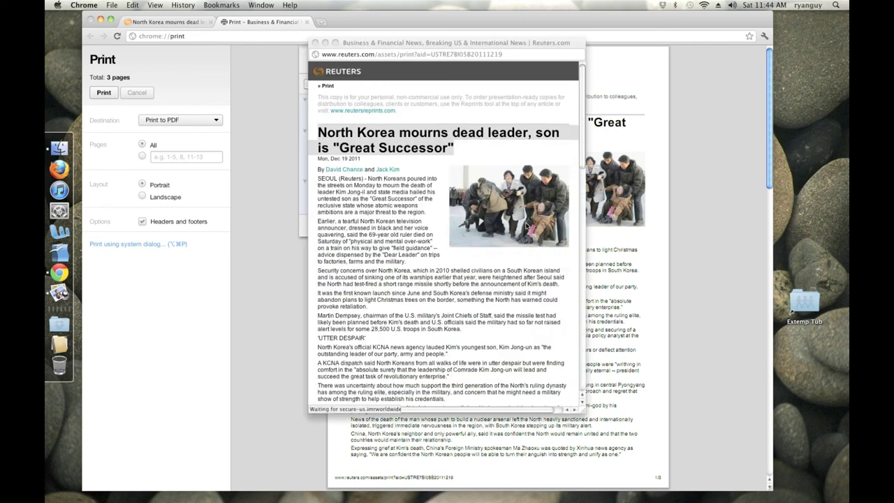